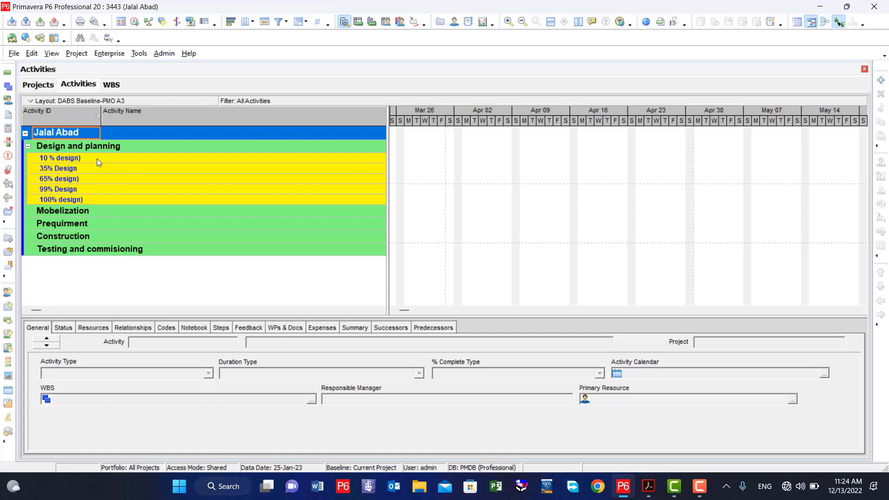
Add a new activity under the 10 % design) WBS element of Design and planning.
click(127, 145)
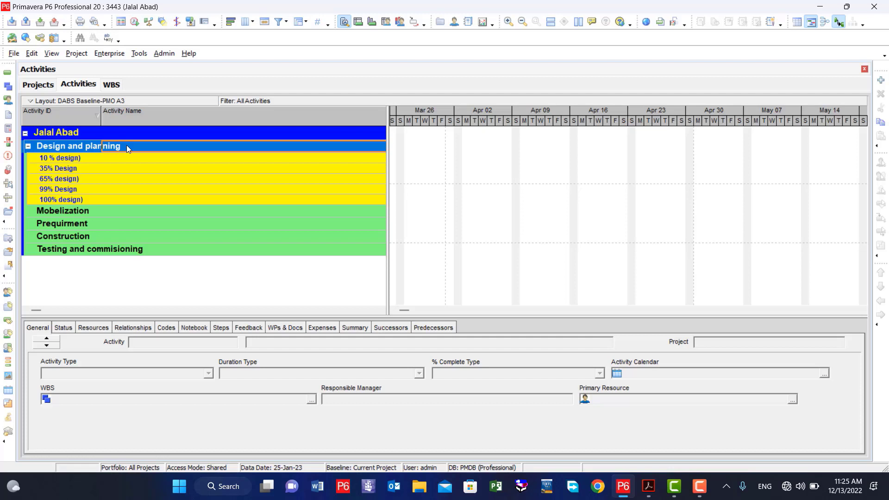
click(102, 159)
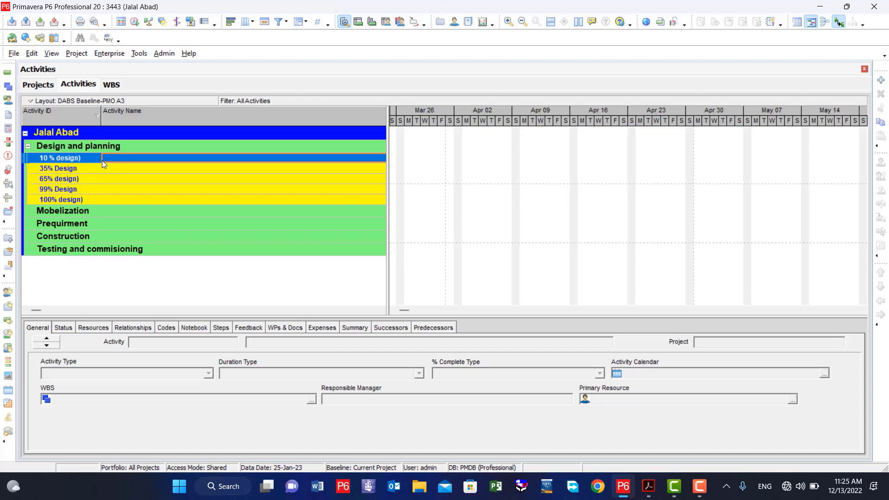
key(Insert)
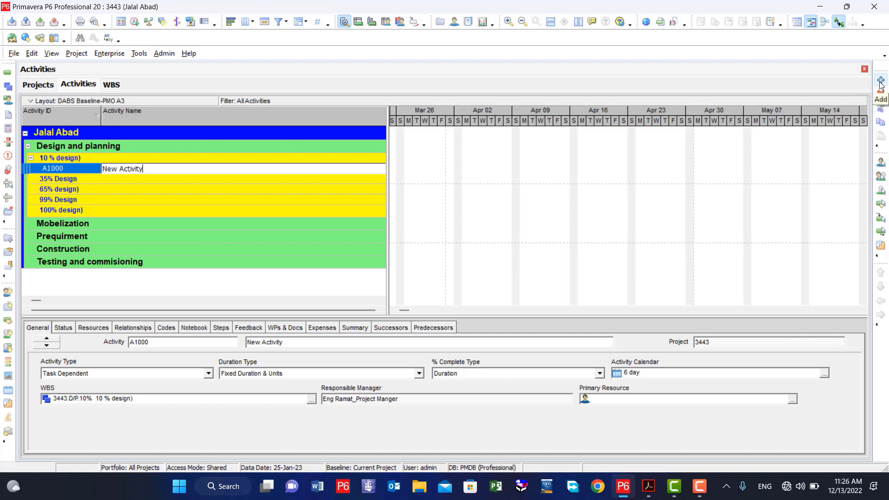
Start a second activity with the New Activity wizard, keeping the default ID, name and 10 % design) WBS, and continue to the activity type.
click(881, 83)
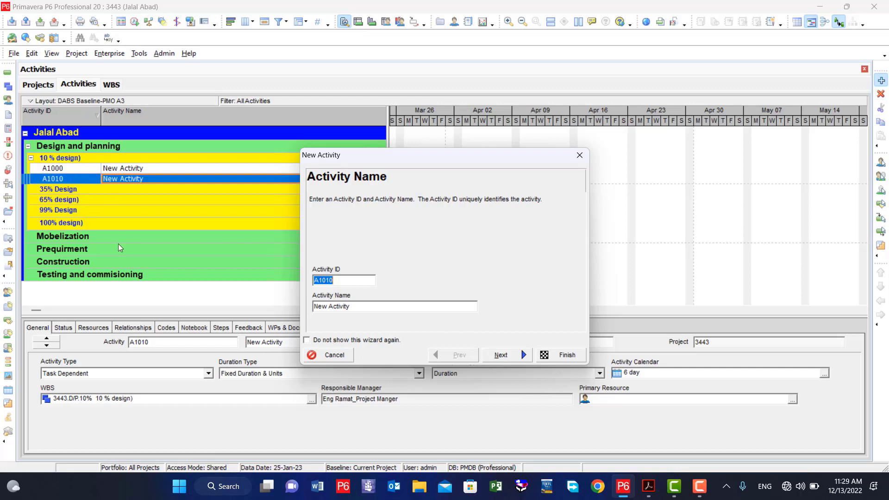
click(358, 307)
click(502, 355)
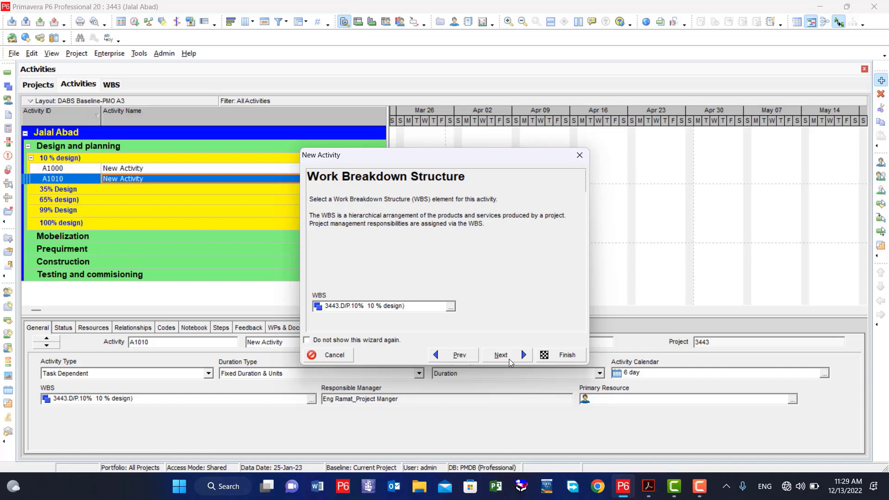
click(450, 307)
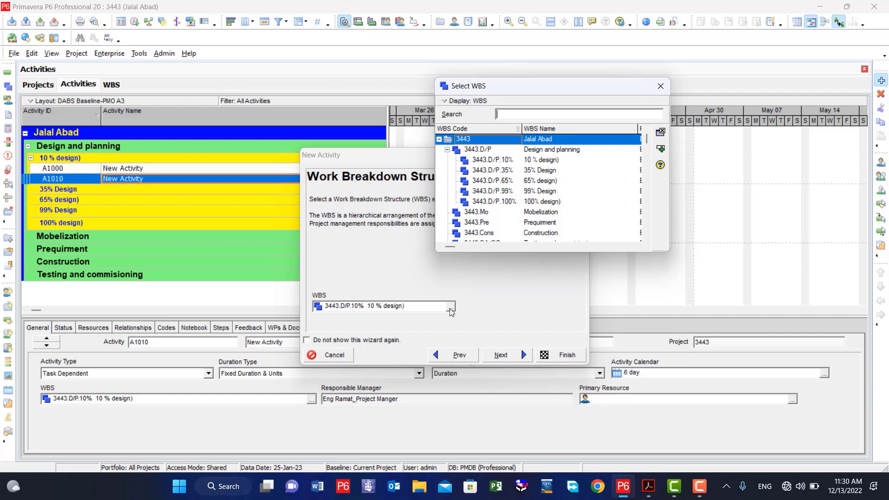
click(660, 87)
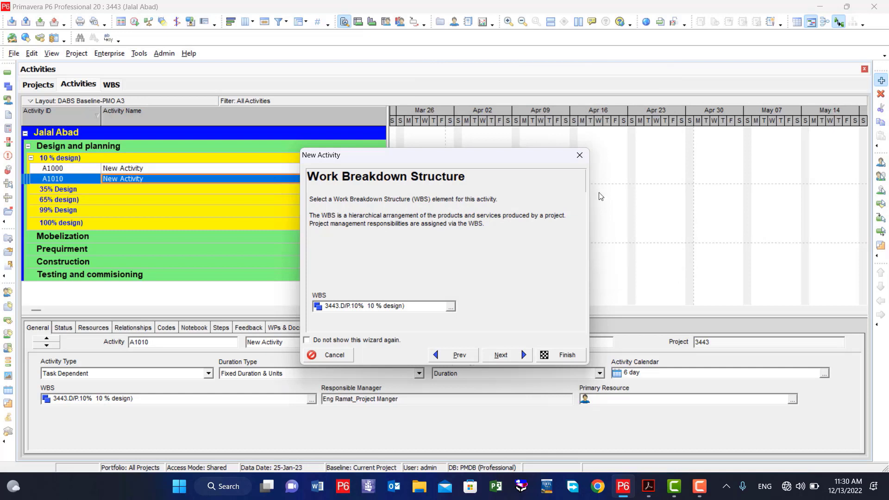
click(502, 355)
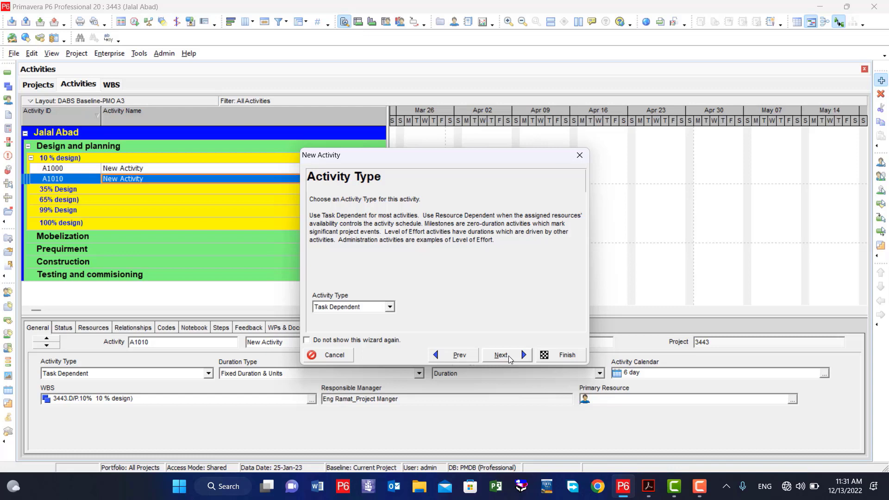
Try the Resource Dependent, Start Milestone, Finish Milestone and WBS Summary activity types for the new activity.
click(390, 308)
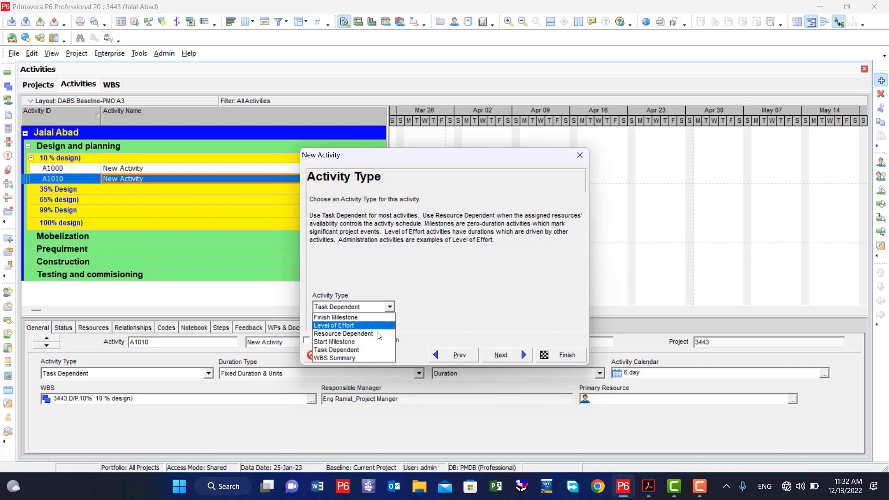
click(363, 334)
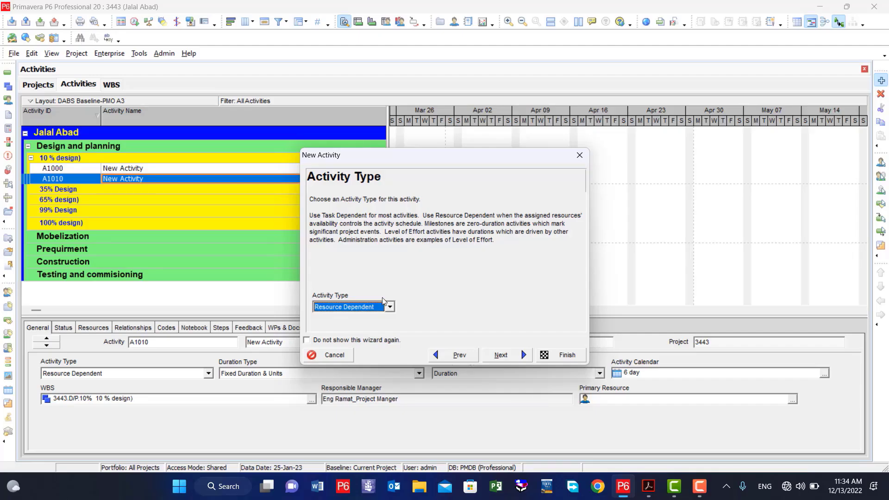
click(390, 307)
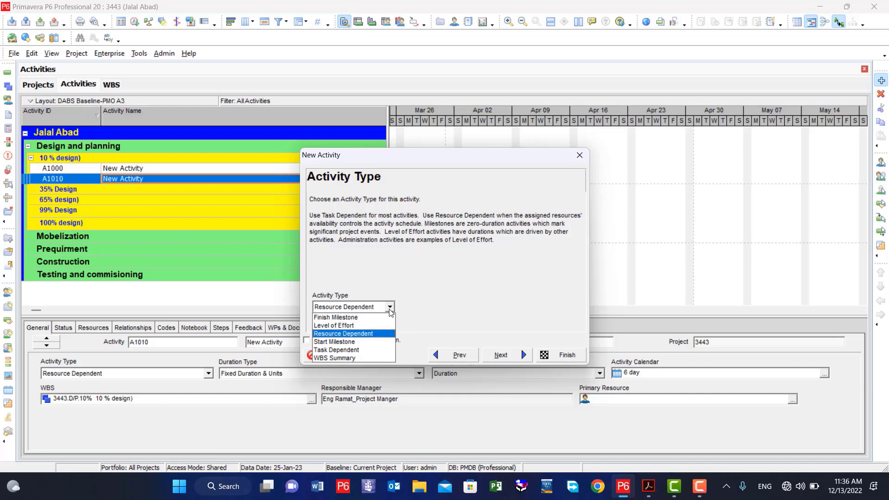
click(349, 343)
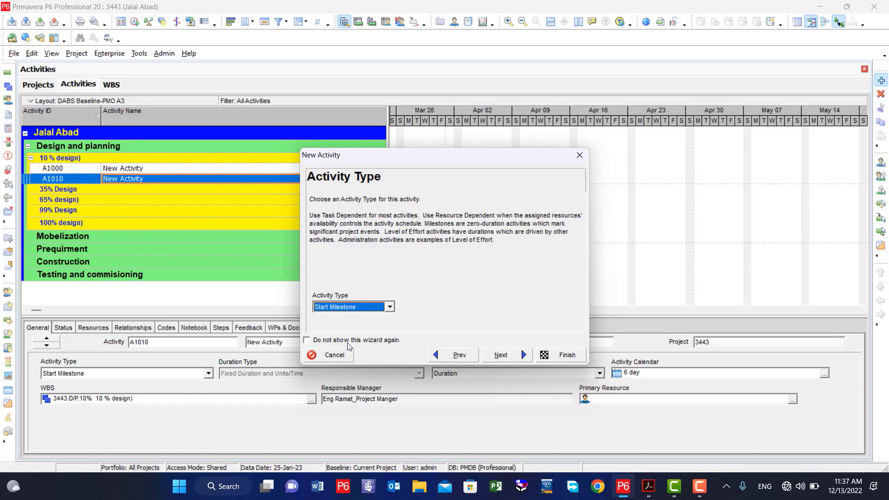
click(390, 307)
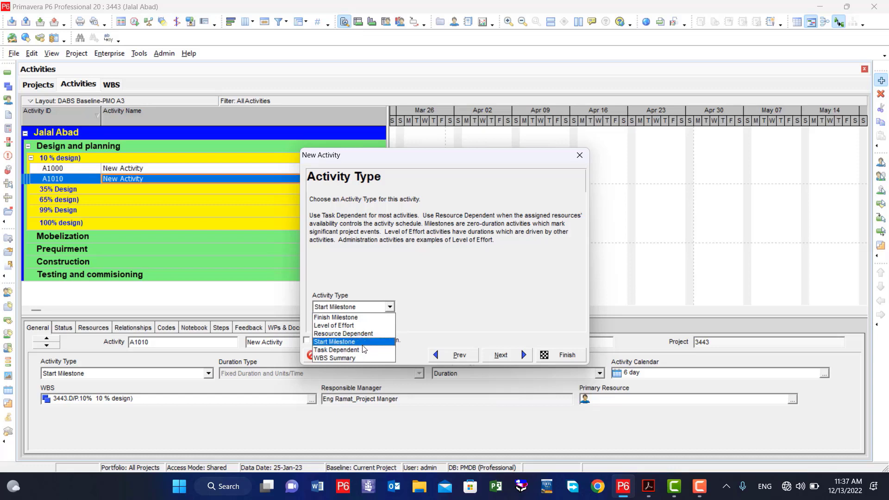
click(347, 317)
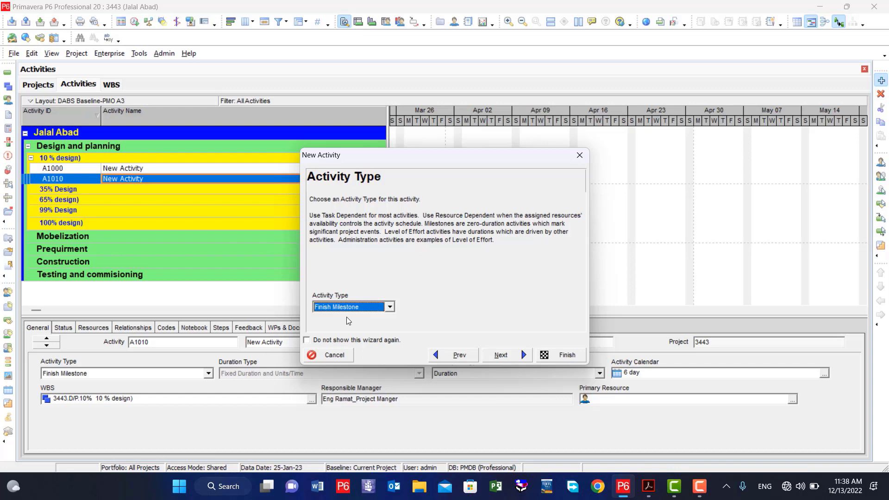
click(390, 307)
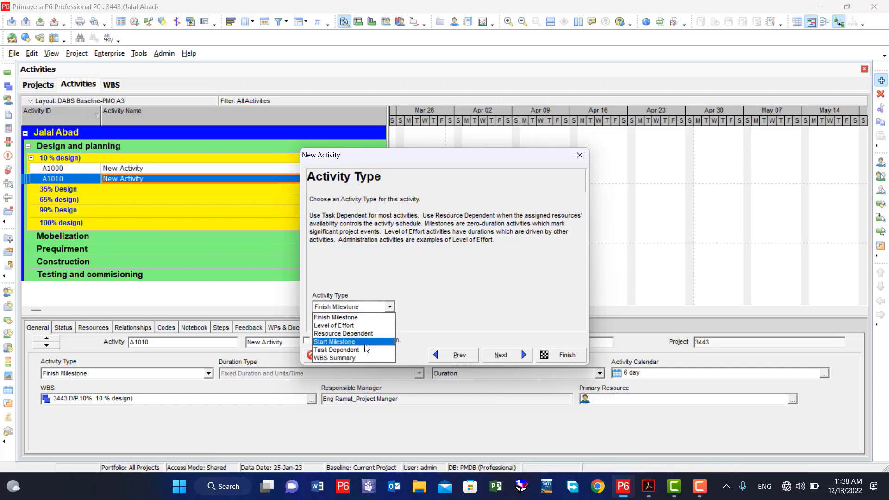
click(356, 359)
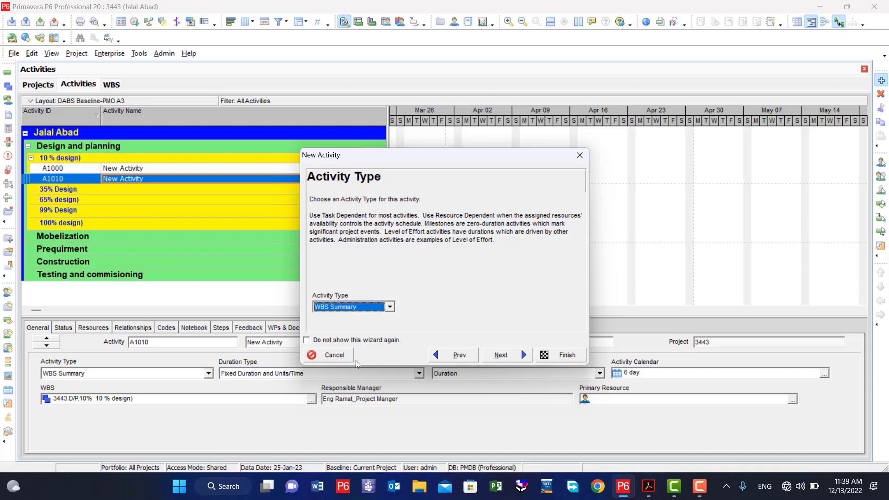
Set the activity type to Task Dependent and continue to the duration type without assigning resources.
click(391, 308)
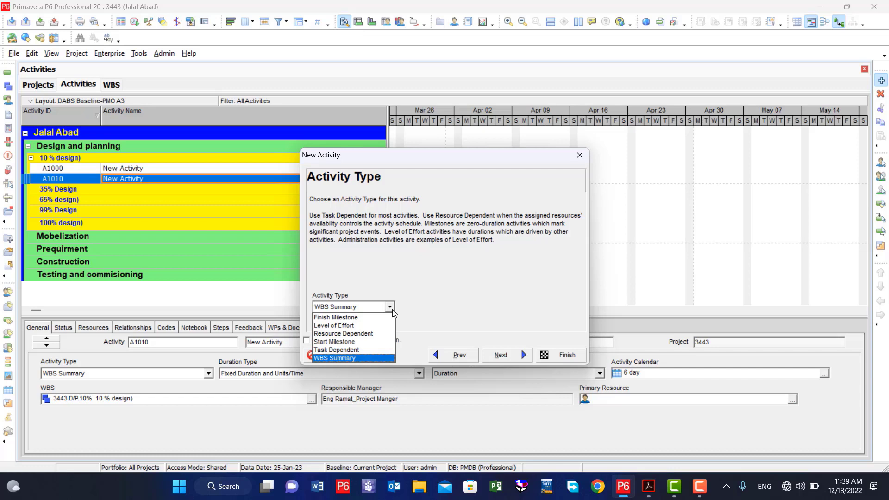
click(355, 351)
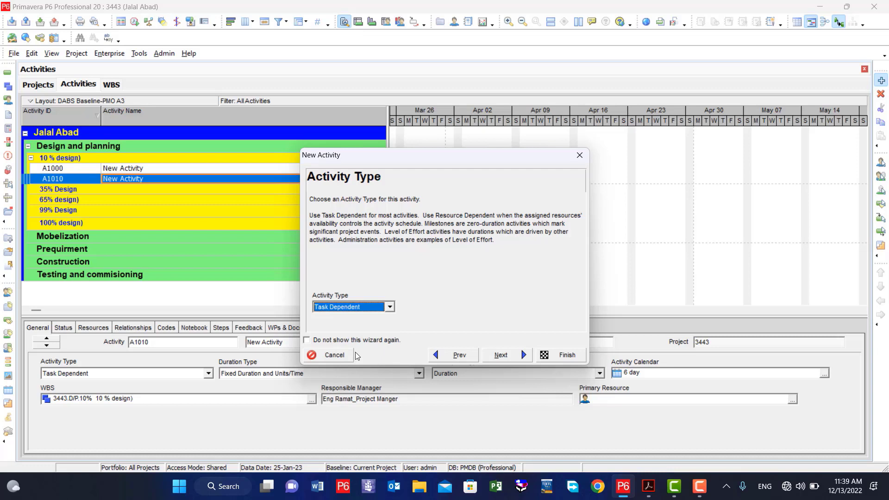
click(508, 360)
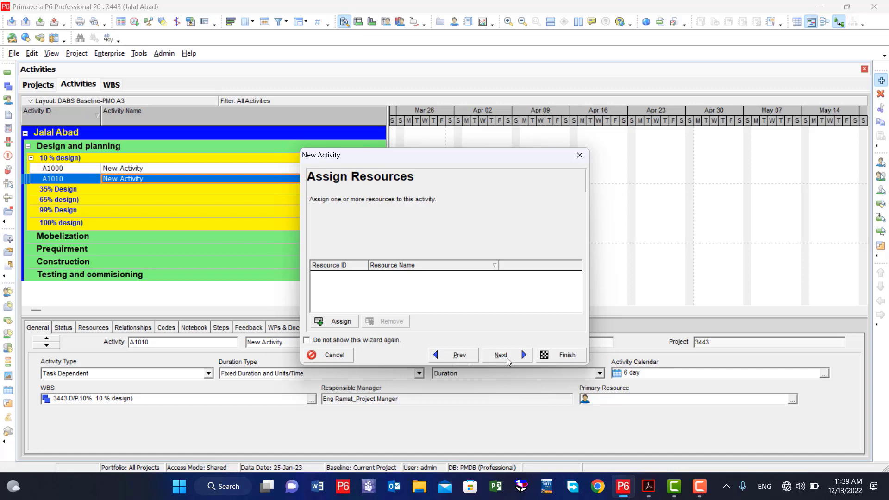
click(507, 361)
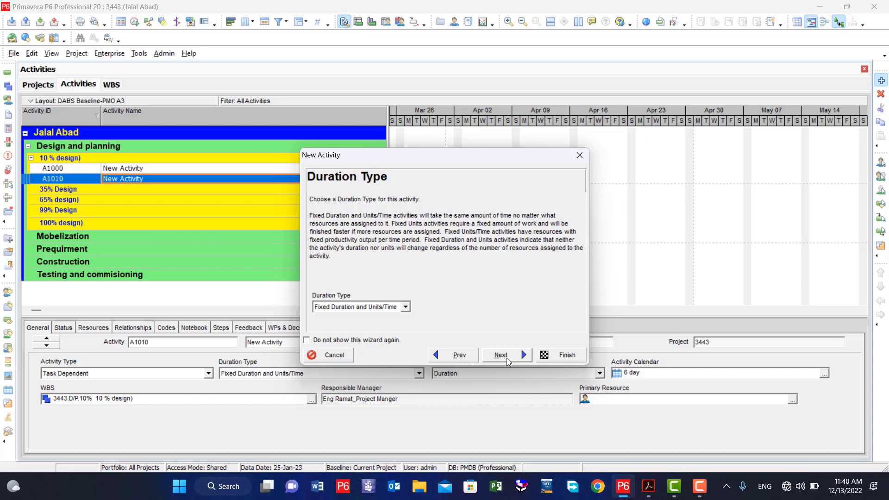
Try the Fixed Duration & Units and Fixed Units duration types for the new activity.
click(405, 308)
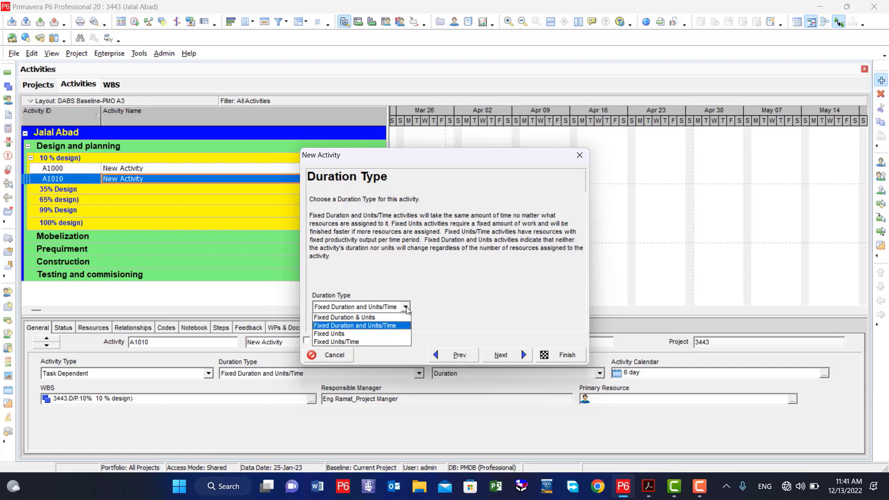
click(354, 319)
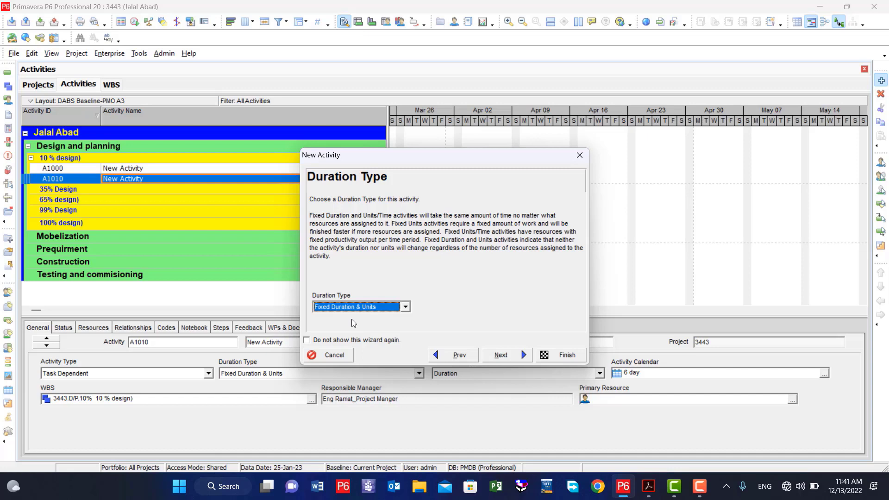
click(406, 308)
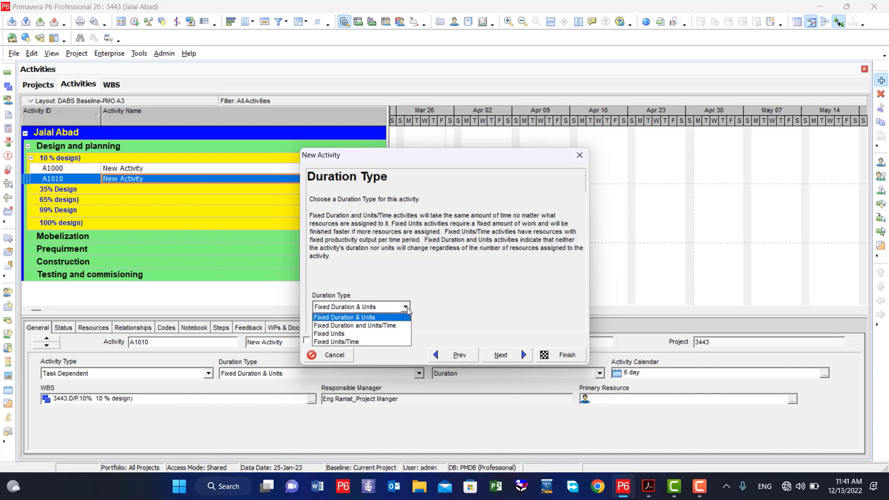
click(349, 334)
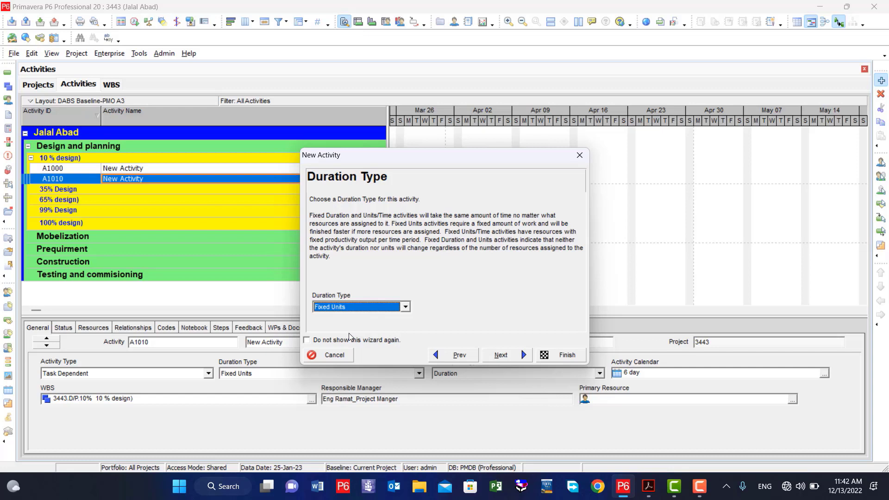
Set the duration type to Fixed Duration and Units/Time, and continue with the default units and duration and without configuring relationships.
click(406, 308)
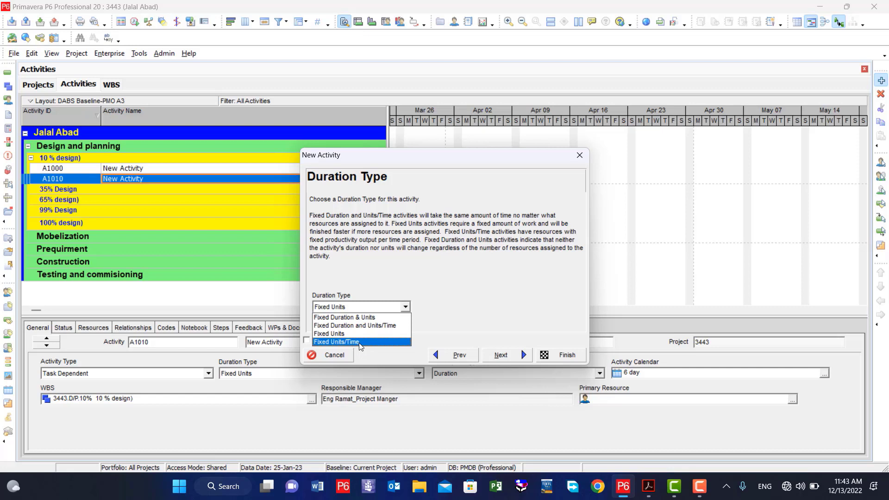
click(360, 326)
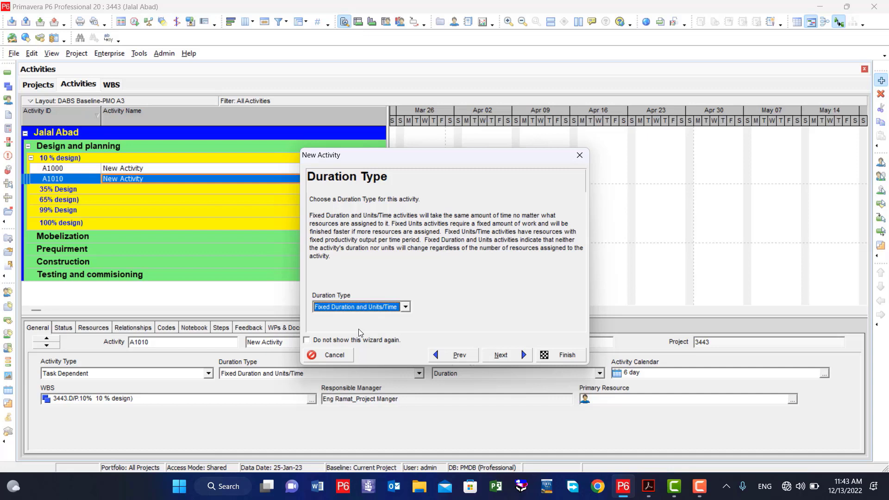
click(505, 360)
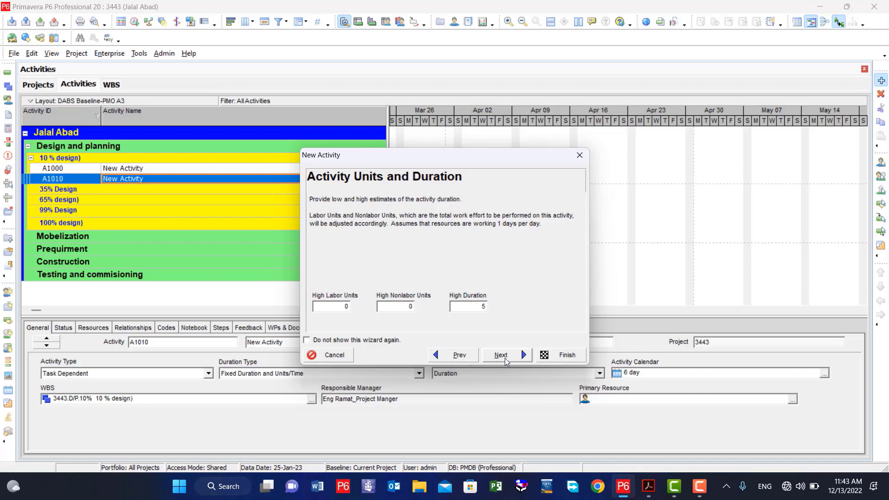
click(504, 357)
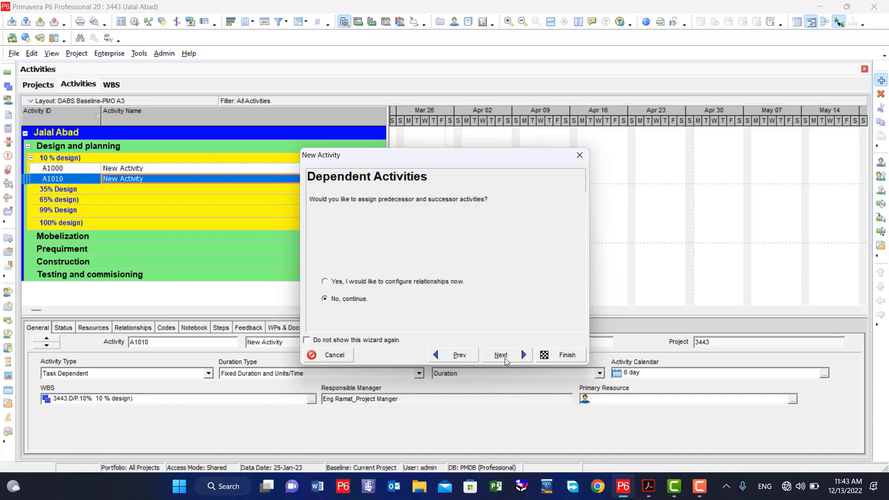
click(504, 358)
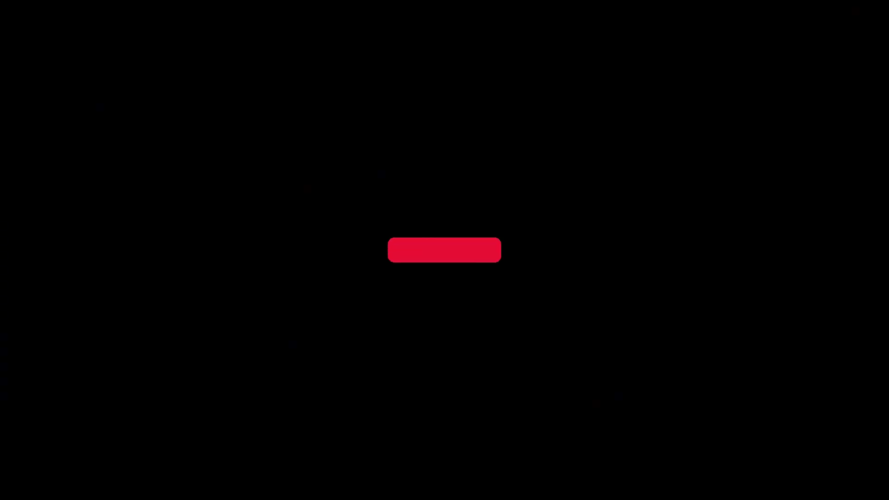